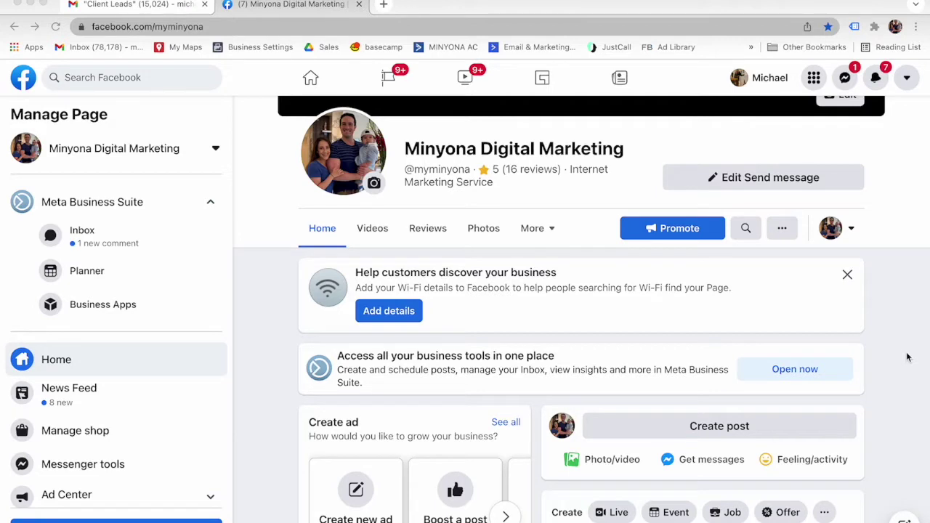
# Step: Search Facebook for 'minyona' and open the Minyona Digital Marketing page
pyautogui.click(906, 356)
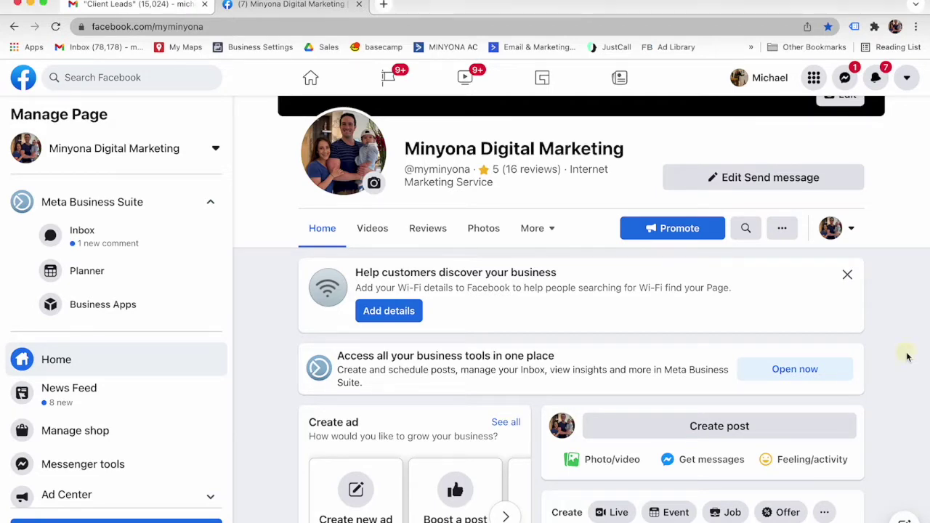
pyautogui.click(123, 77)
pyautogui.write('minyona')
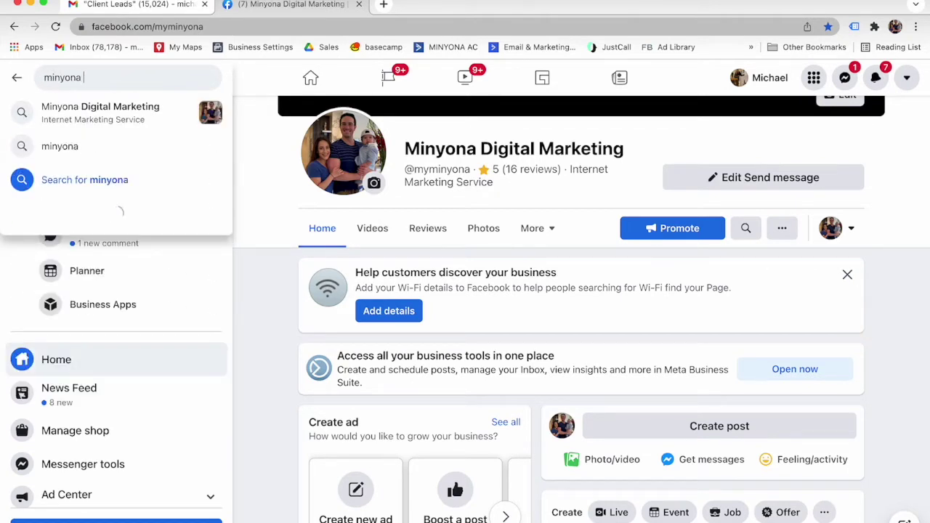
pyautogui.click(124, 108)
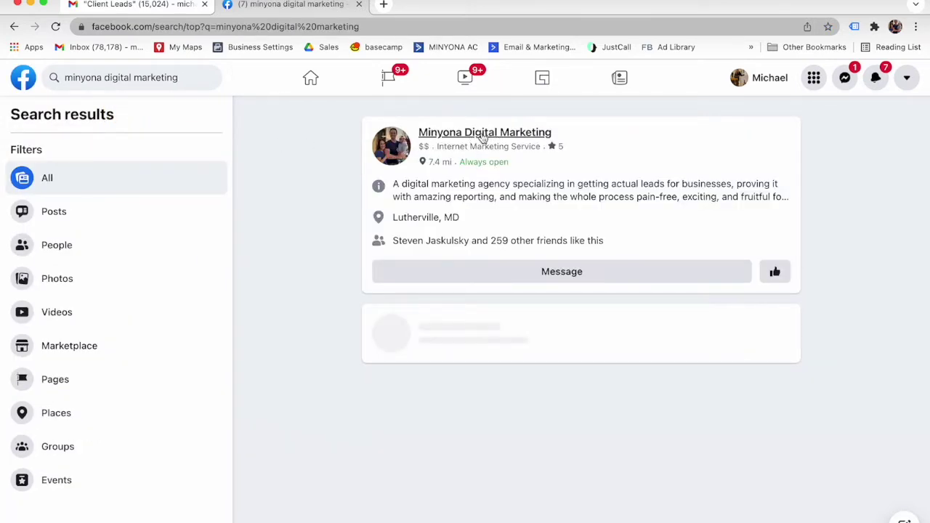
pyautogui.click(480, 137)
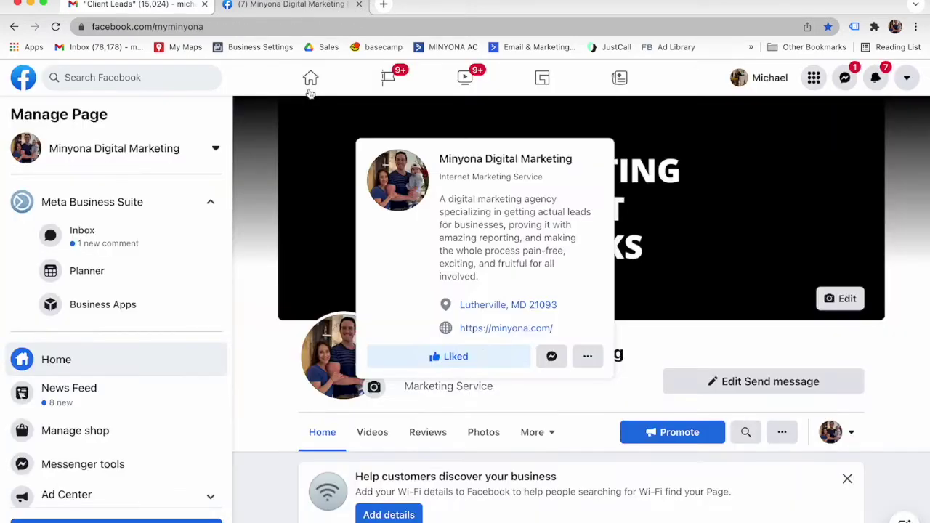
pyautogui.scroll(-1, 905, 334)
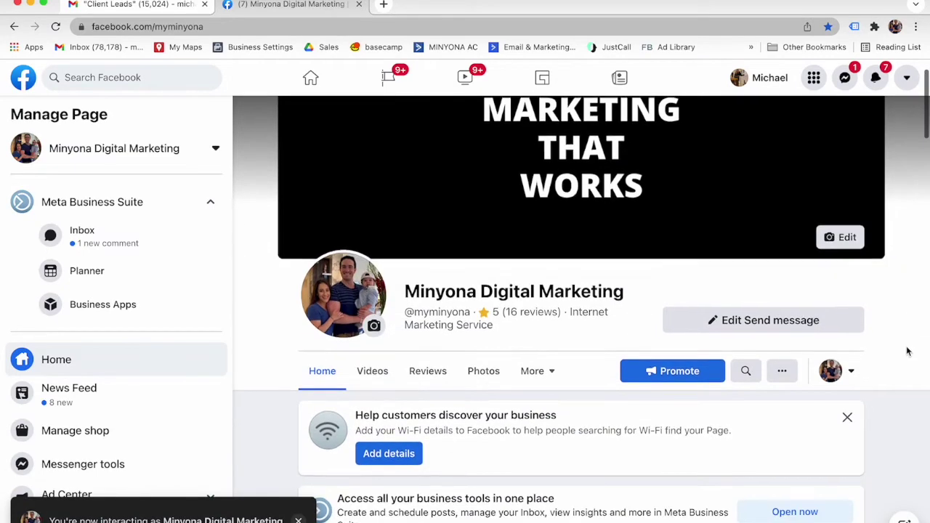
pyautogui.scroll(1, 763, 338)
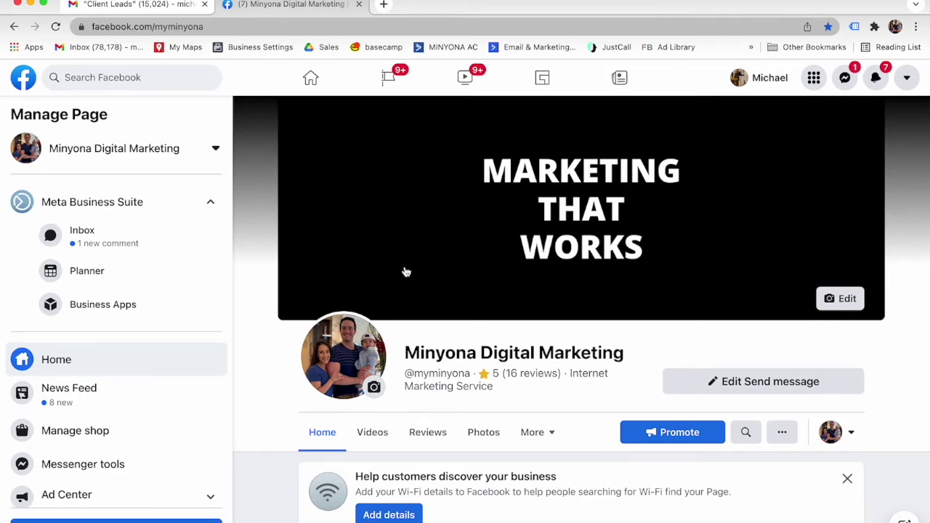
pyautogui.scroll(-5, 154, 262)
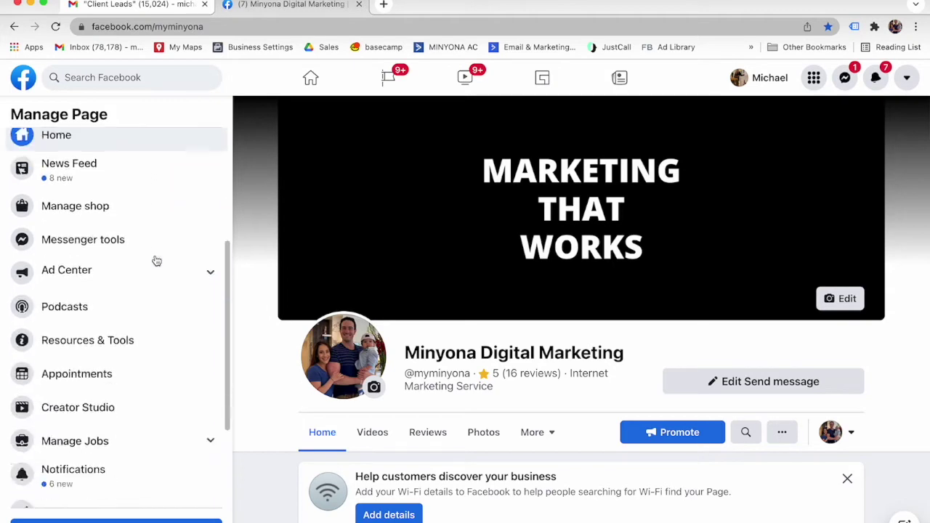
pyautogui.scroll(5, 155, 259)
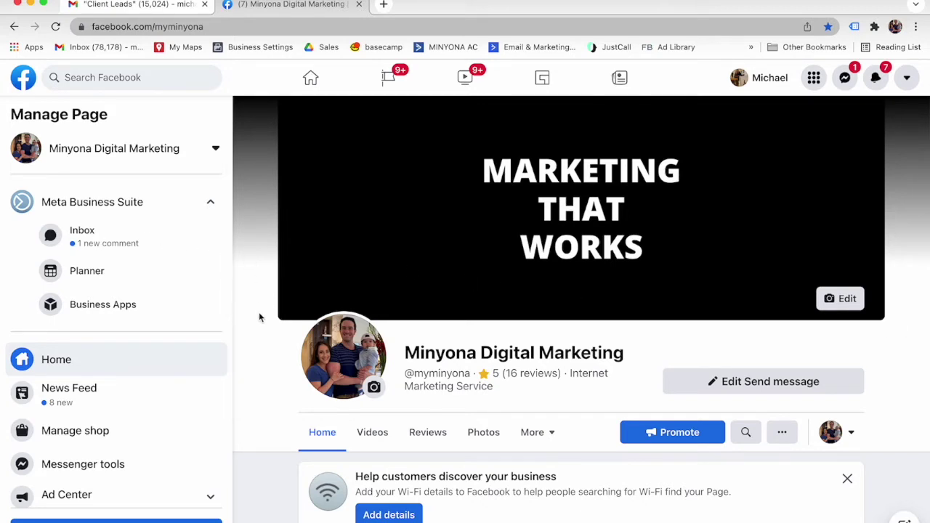
# Step: Open the page's Business Suite inbox and look through the All Messages conversation list
pyautogui.click(92, 243)
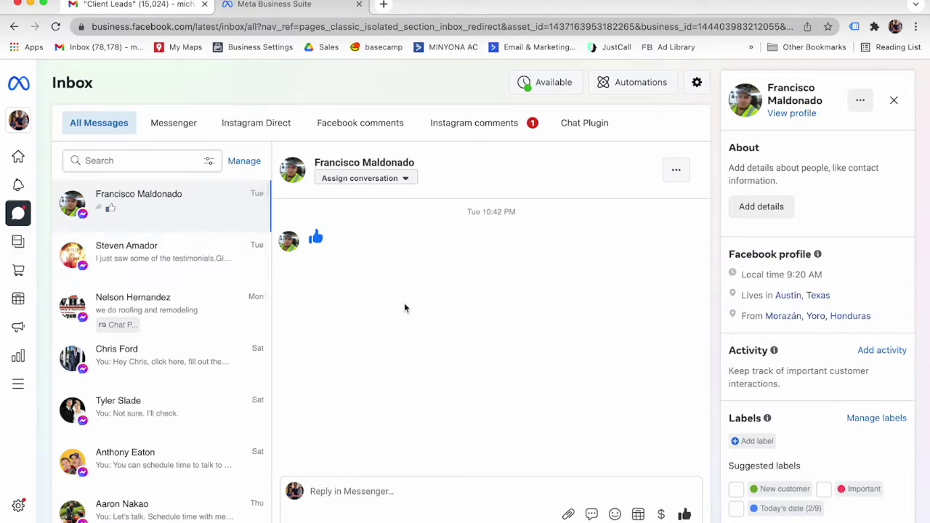
pyautogui.scroll(-4, 208, 356)
pyautogui.scroll(4, 207, 357)
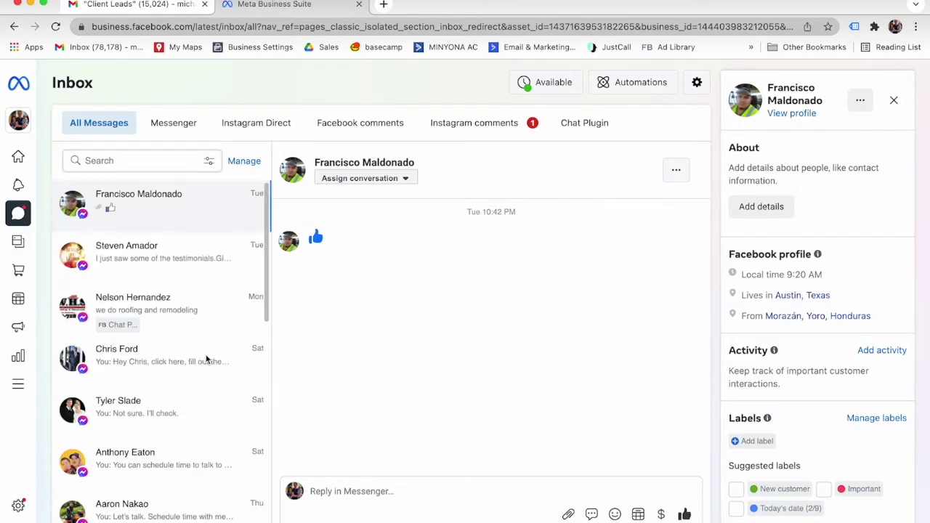
pyautogui.scroll(-5, 193, 276)
pyautogui.scroll(5, 193, 277)
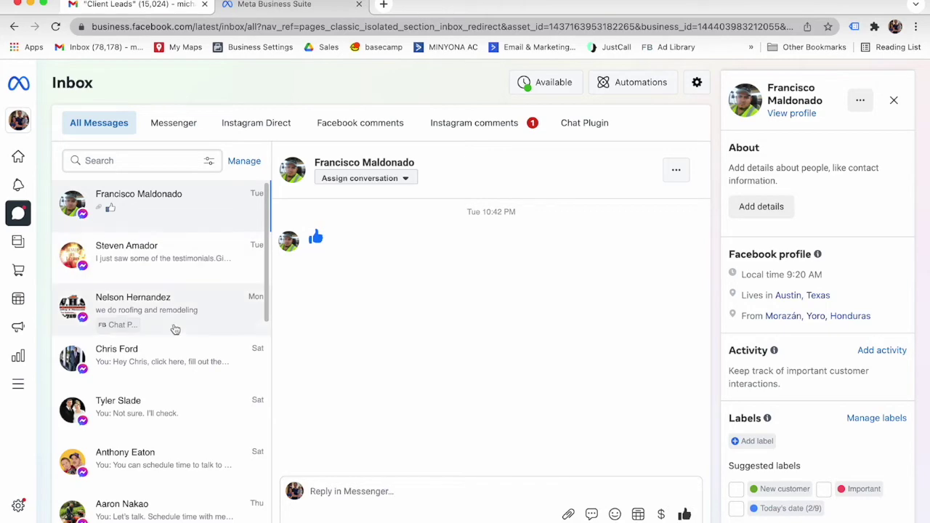
pyautogui.scroll(-2, 201, 322)
pyautogui.scroll(2, 146, 326)
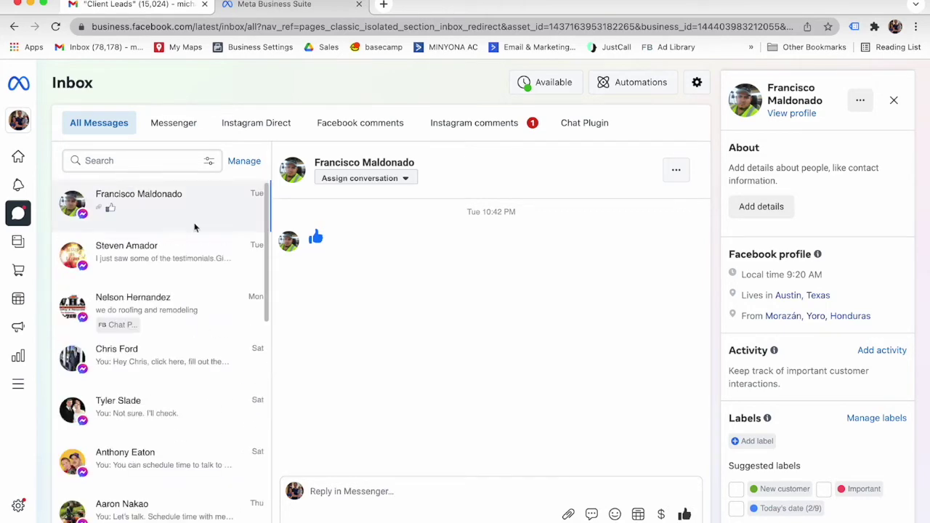
# Step: Switch to Instagram comments, expand the 2 replies under the Apple privacy comment, and dismiss the saved-replies tip
pyautogui.click(483, 123)
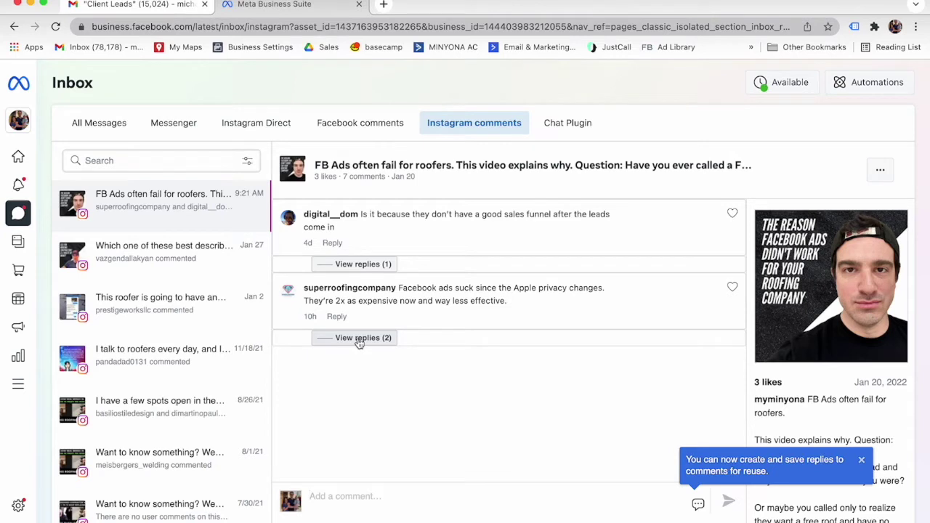
pyautogui.click(358, 339)
pyautogui.scroll(-1, 423, 357)
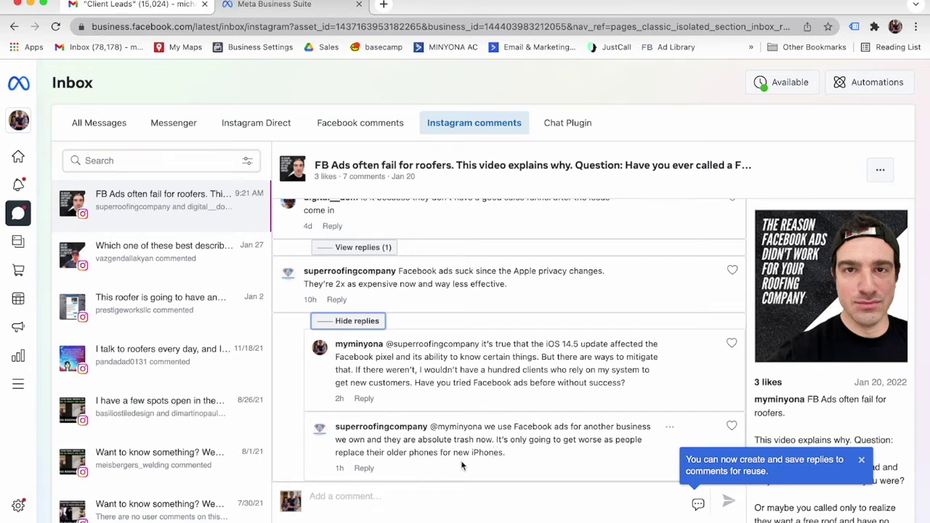
pyautogui.scroll(-2, 490, 451)
pyautogui.click(861, 459)
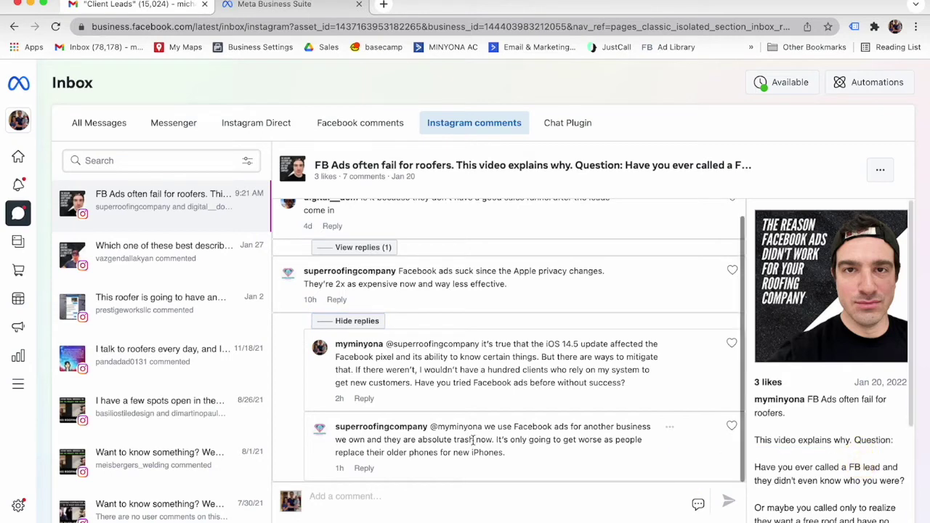
pyautogui.scroll(1, 473, 439)
pyautogui.scroll(-1, 473, 440)
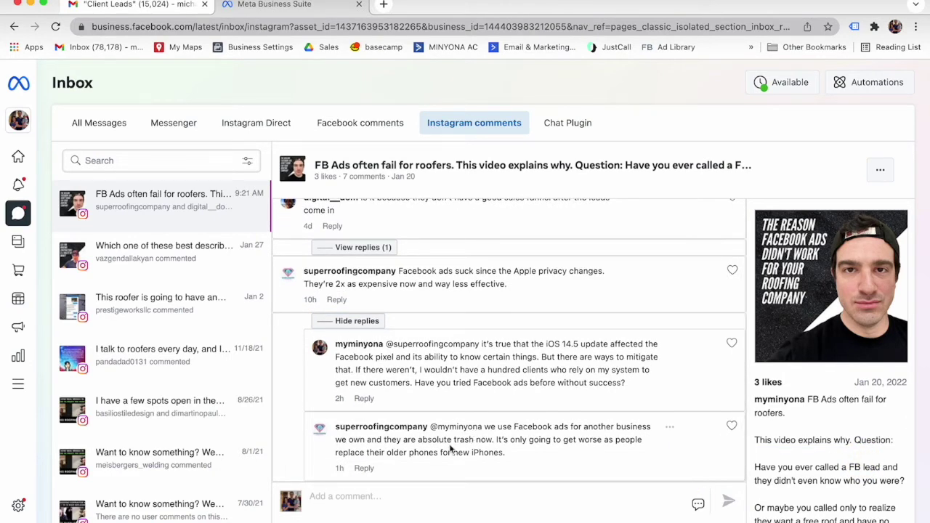
pyautogui.scroll(1, 486, 417)
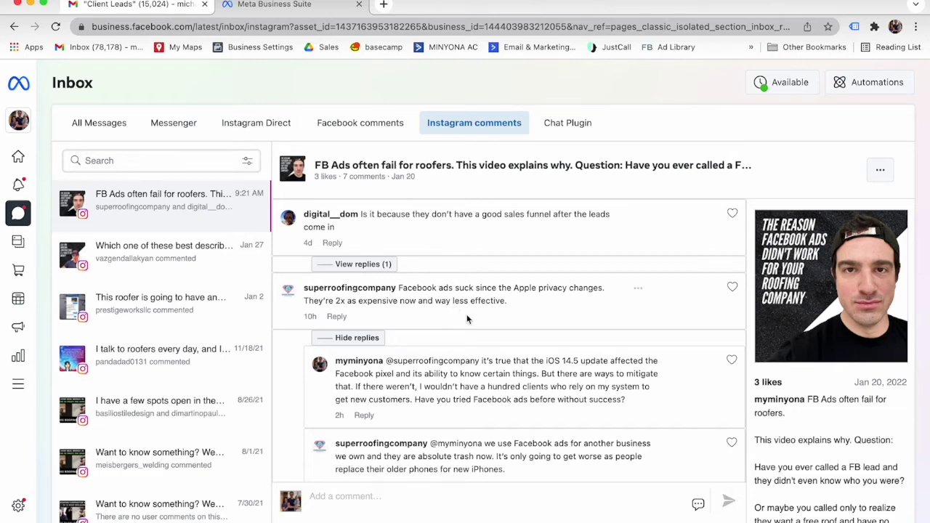
# Step: Switch to Facebook comments and scroll the list down to the December posts
pyautogui.click(370, 126)
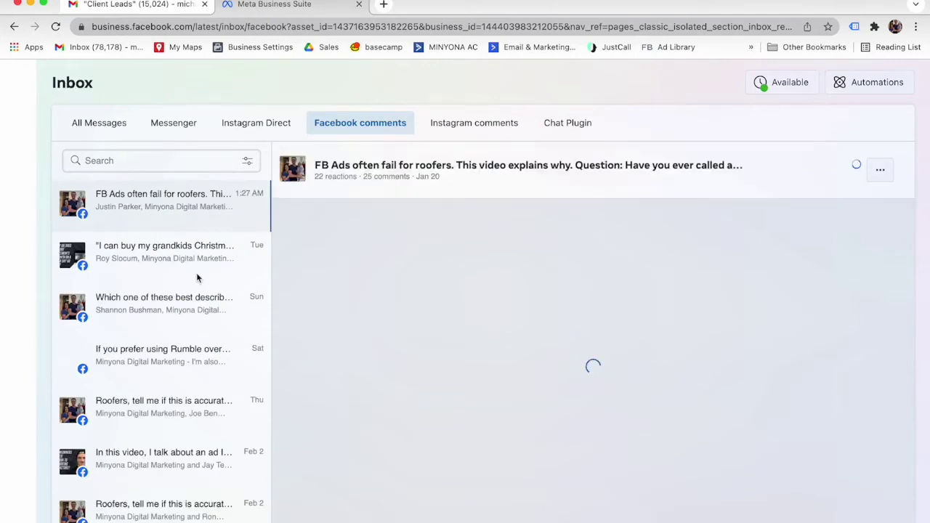
pyautogui.scroll(-10, 197, 310)
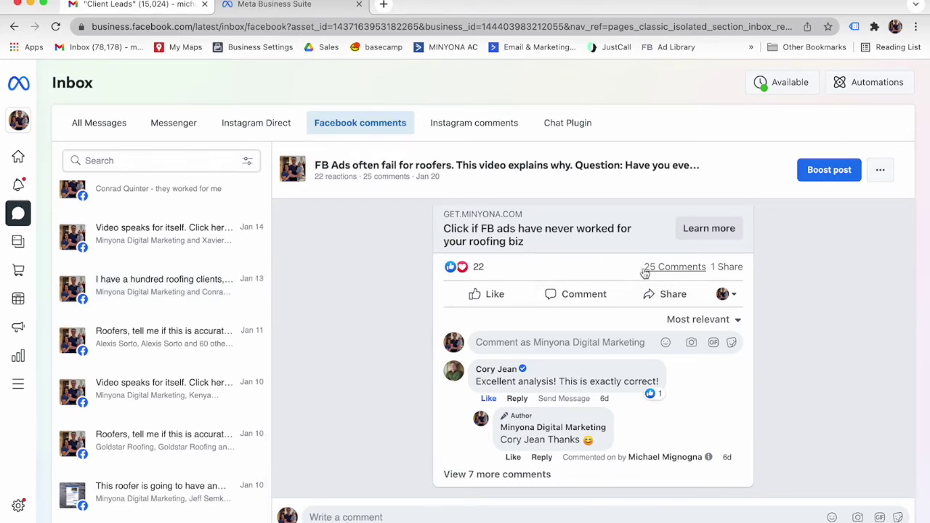
pyautogui.scroll(5, 528, 347)
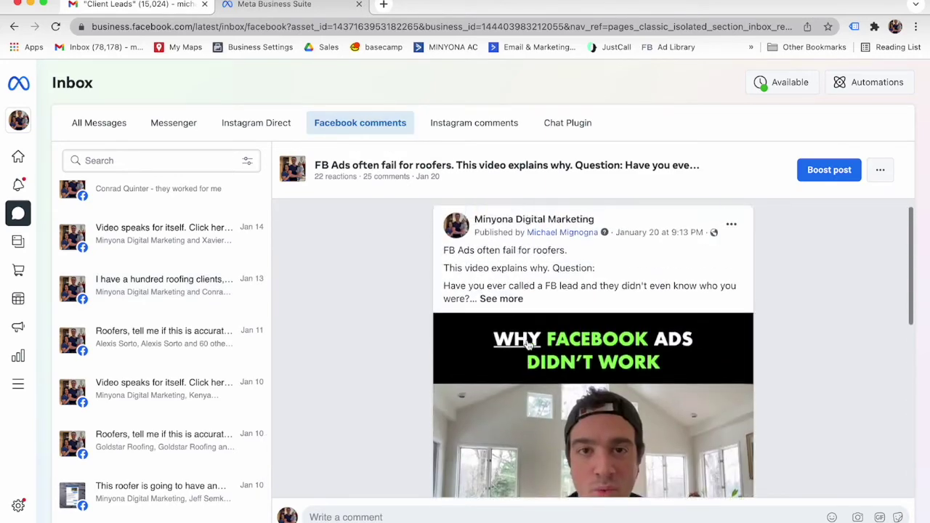
pyautogui.scroll(-5, 529, 346)
pyautogui.scroll(5, 525, 347)
pyautogui.scroll(-1, 213, 255)
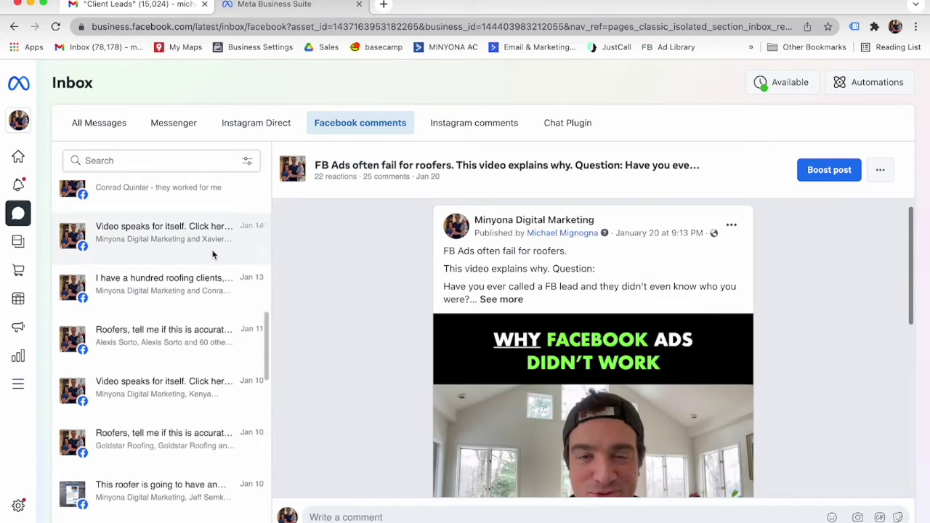
pyautogui.scroll(-12, 213, 255)
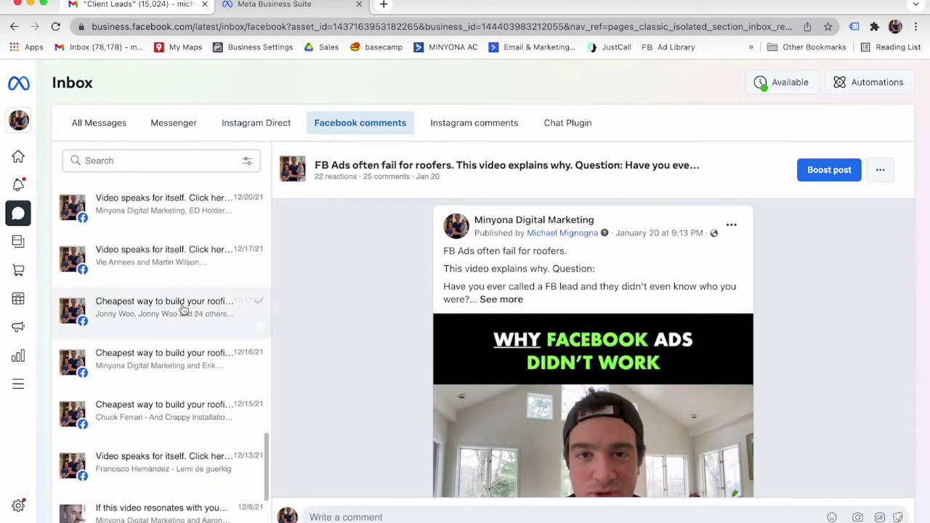
pyautogui.scroll(-6, 184, 309)
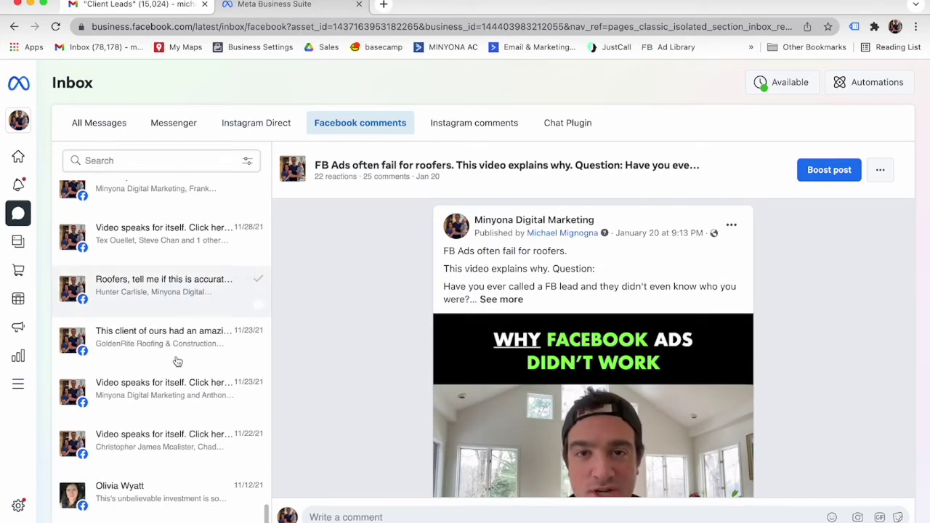
# Step: Open the 'Cheapest way to build your roofing business' post and its comment sort choices
pyautogui.click(161, 489)
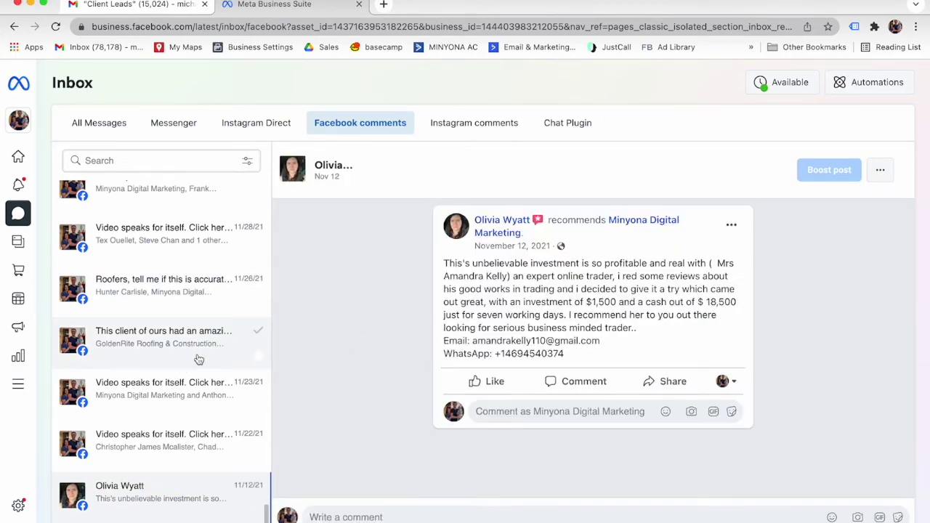
pyautogui.scroll(5, 196, 359)
pyautogui.click(175, 317)
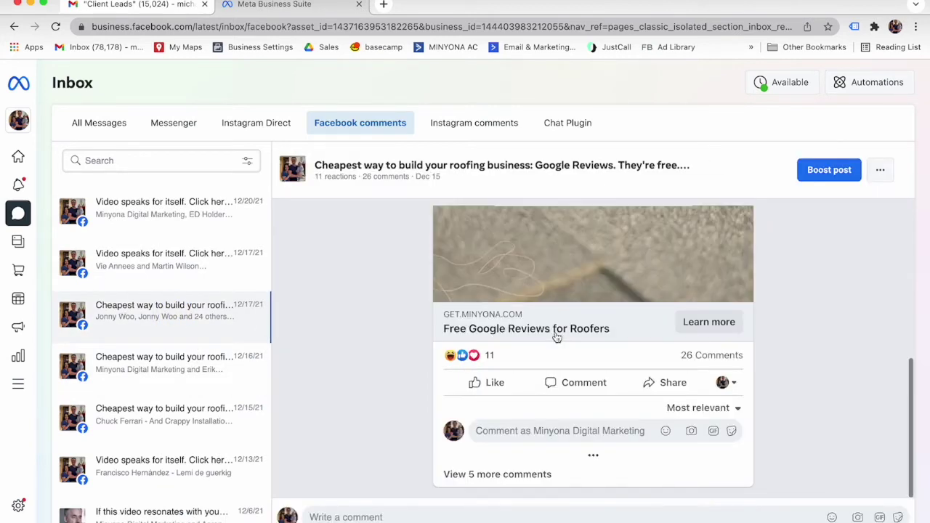
pyautogui.click(676, 408)
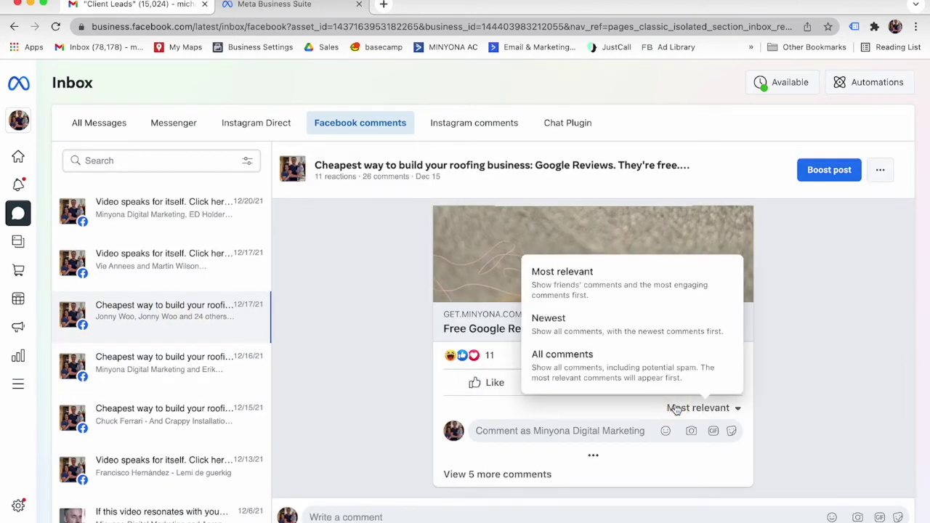
# Step: Sort by All comments, load the 4 hidden comments, and open the 'Who cares ?' comment's actions
pyautogui.click(615, 365)
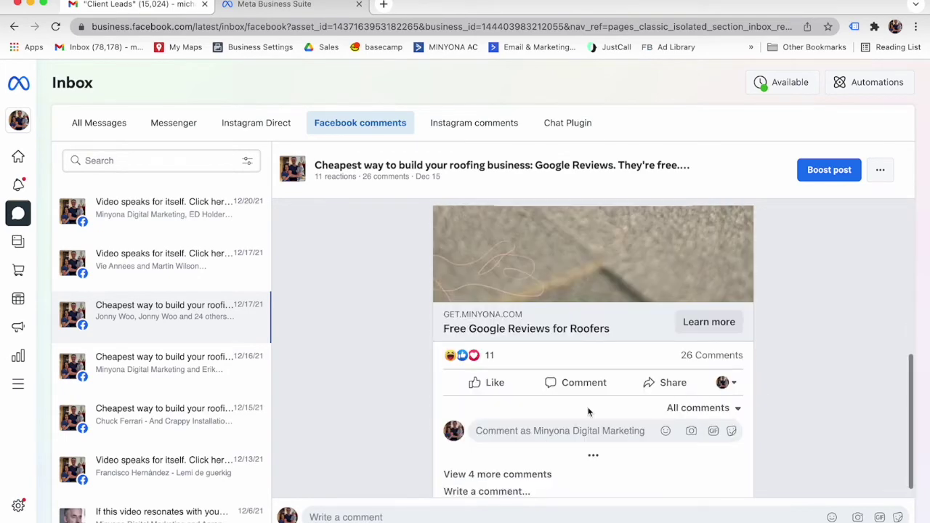
pyautogui.scroll(-1, 589, 412)
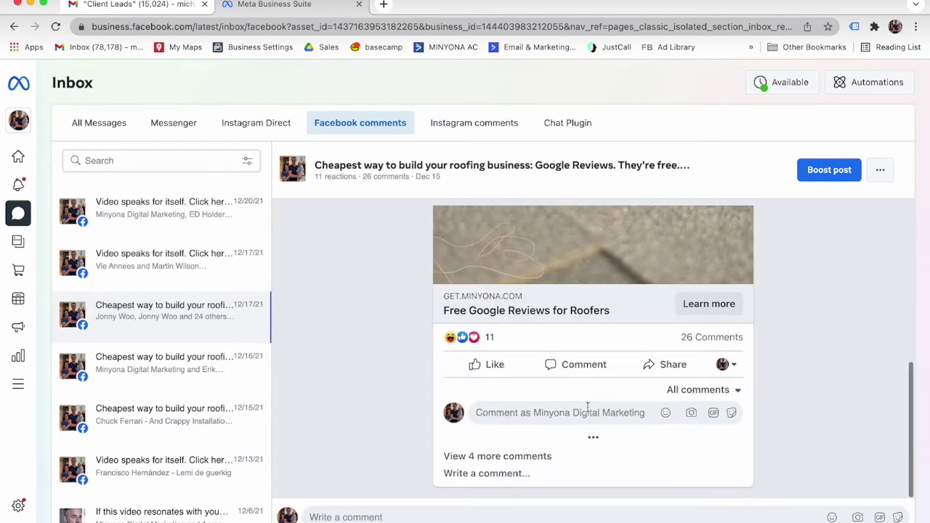
pyautogui.click(519, 459)
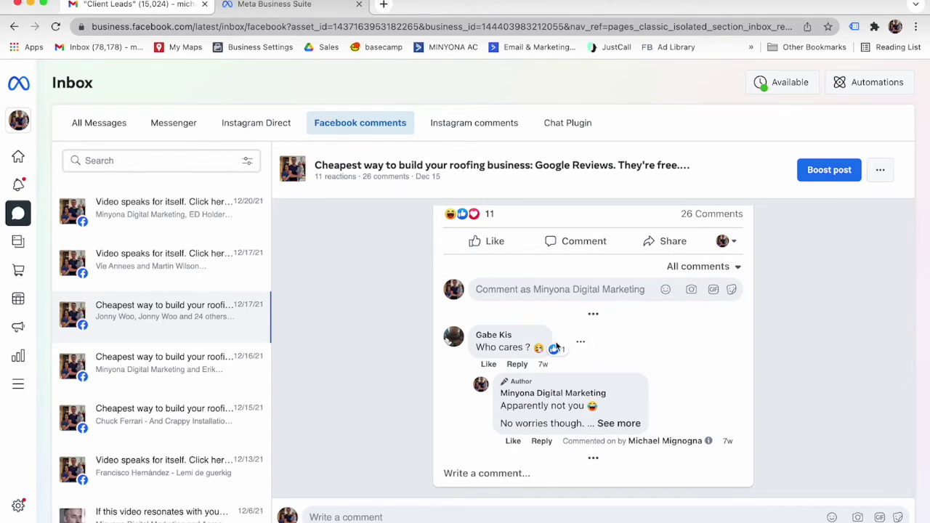
pyautogui.scroll(5, 531, 395)
pyautogui.scroll(-4, 534, 397)
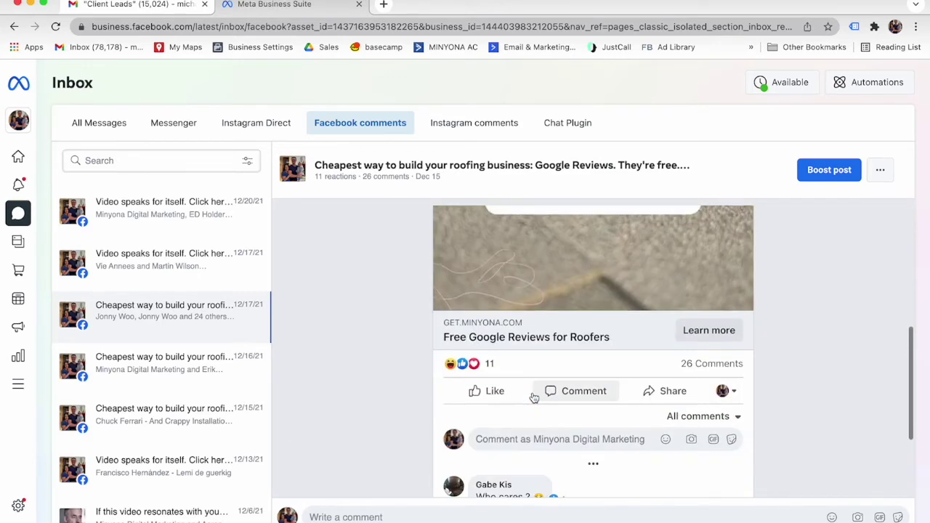
pyautogui.scroll(-3, 534, 397)
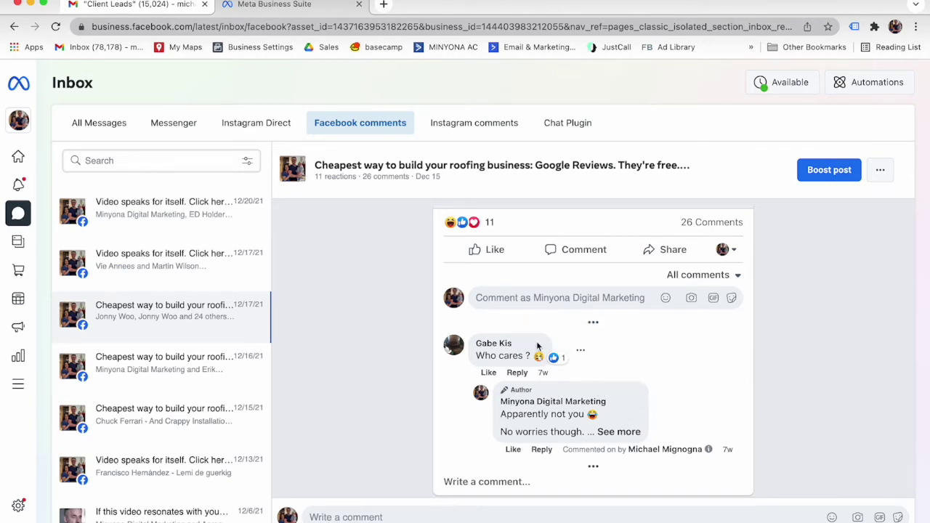
pyautogui.click(580, 352)
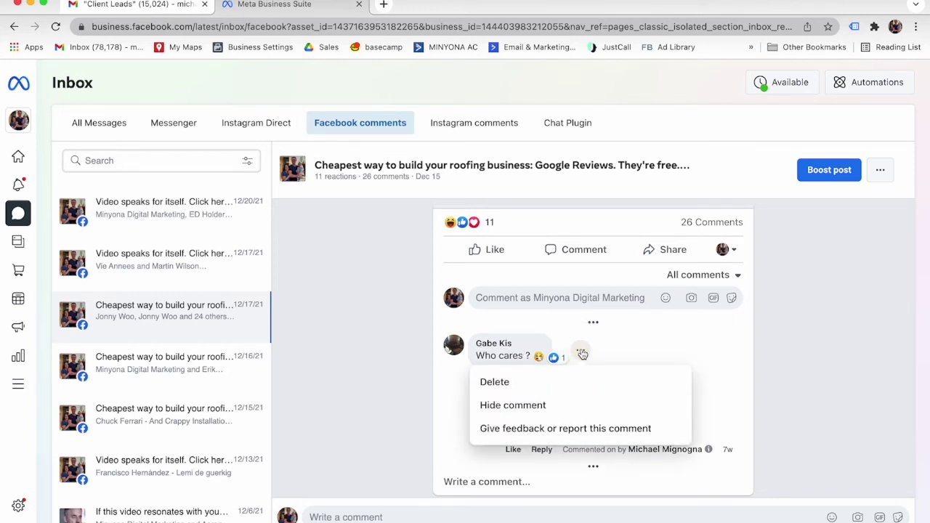
# Step: Report the 'Who cares ?' comment as Spam and confirm banning its author from the Page
pyautogui.click(552, 430)
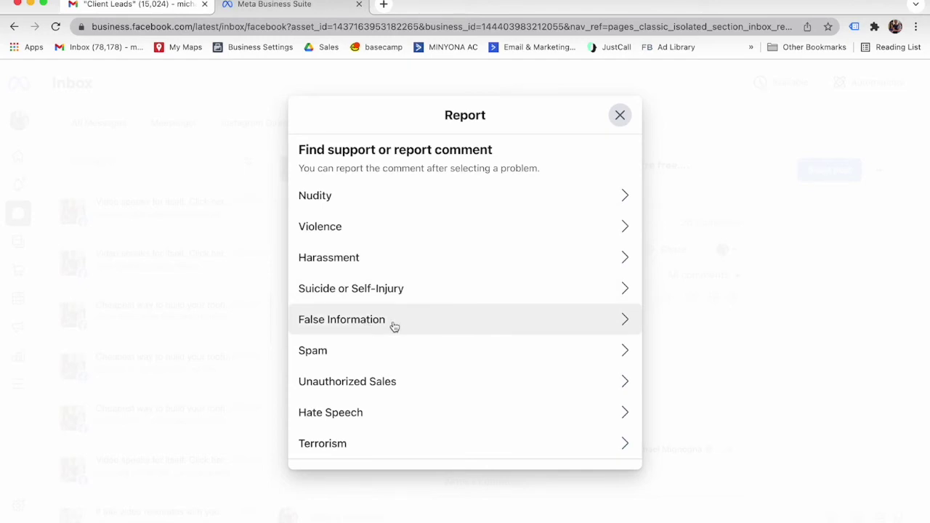
pyautogui.click(364, 354)
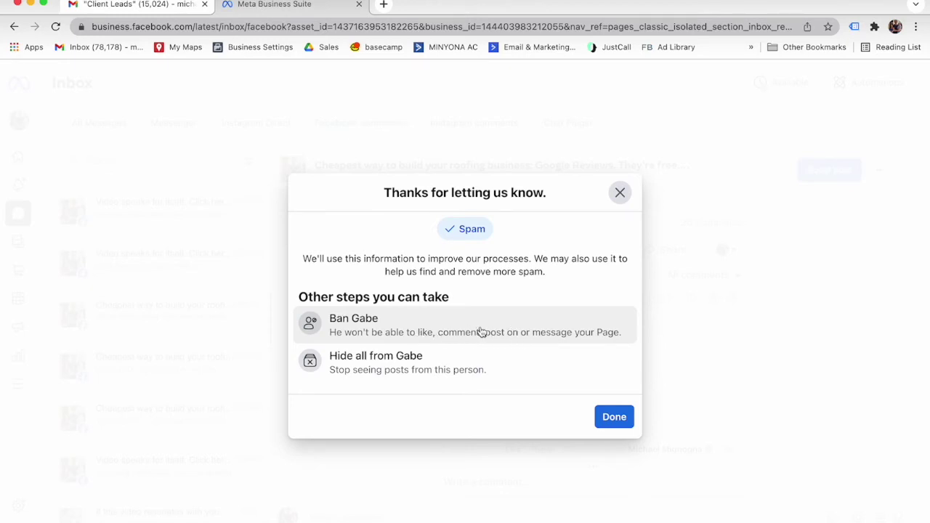
pyautogui.click(393, 327)
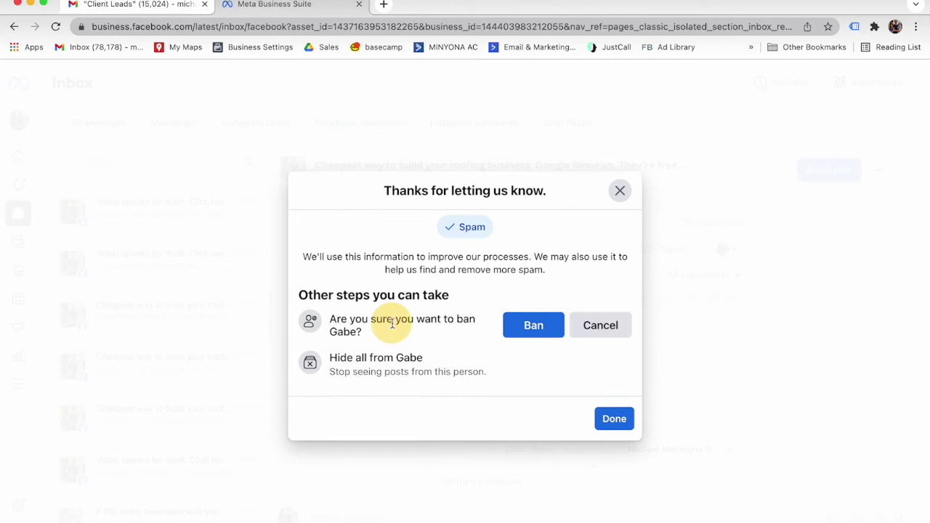
pyautogui.click(531, 328)
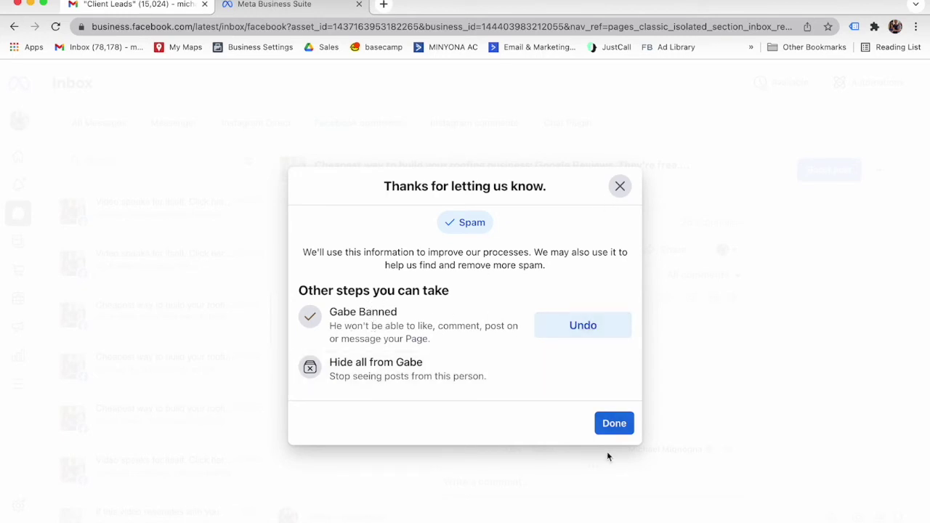
pyautogui.click(623, 425)
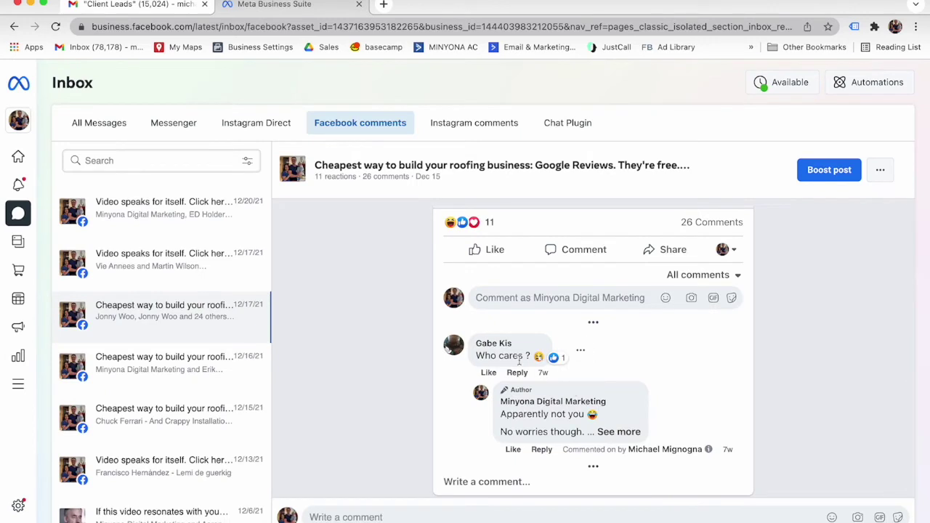